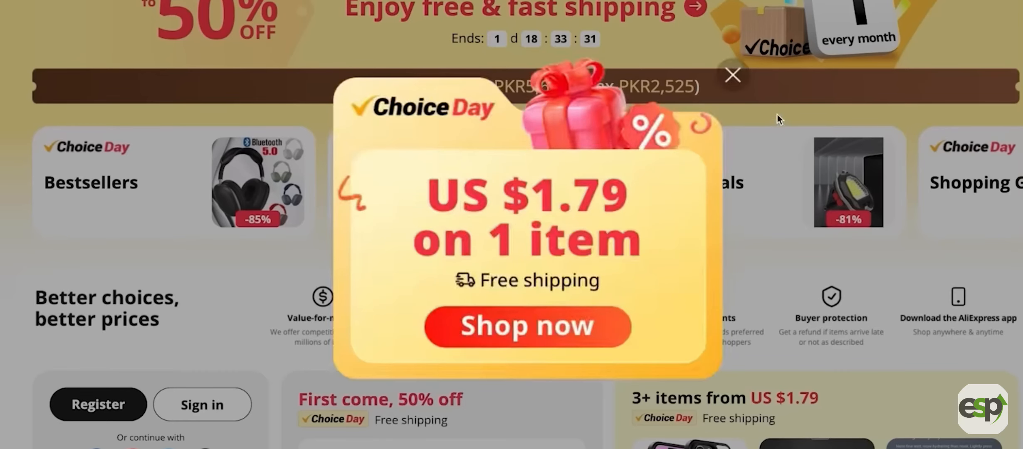
# Step: Dismiss the Choice Day promotion and open the Choice deals page from the homepage's Choice section
pyautogui.click(733, 75)
pyautogui.scroll(-10, 320, 265)
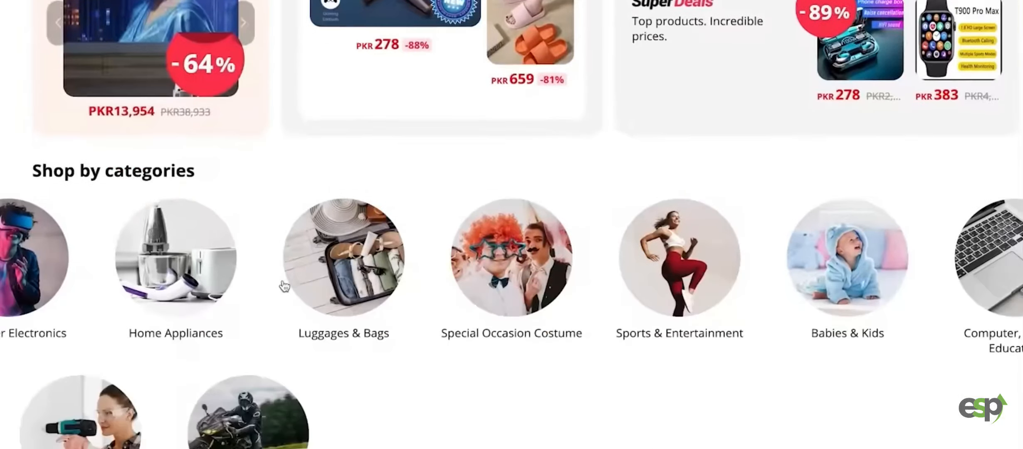
pyautogui.scroll(-4, 381, 357)
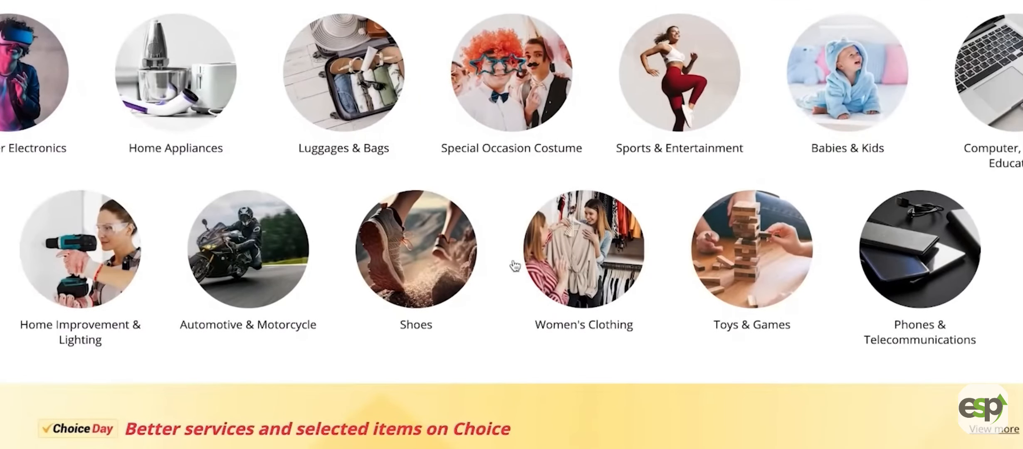
pyautogui.scroll(-4, 182, 225)
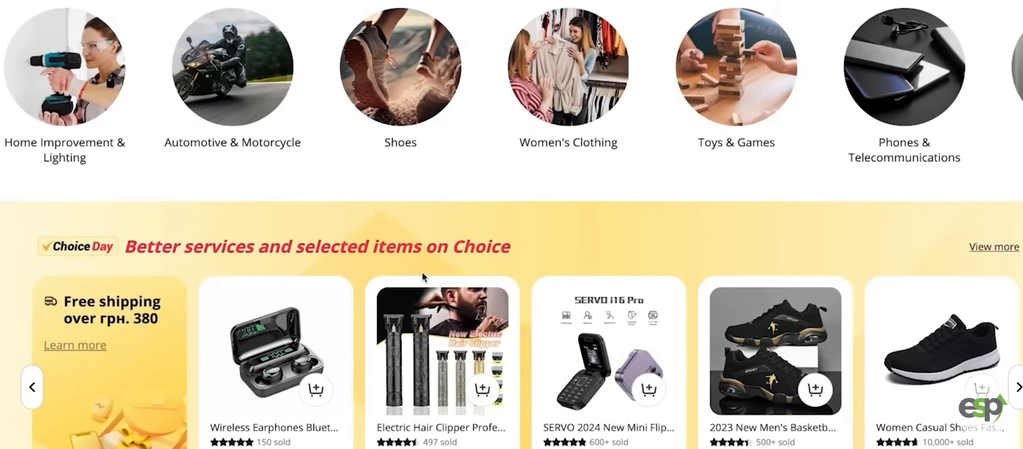
pyautogui.scroll(-4, 423, 273)
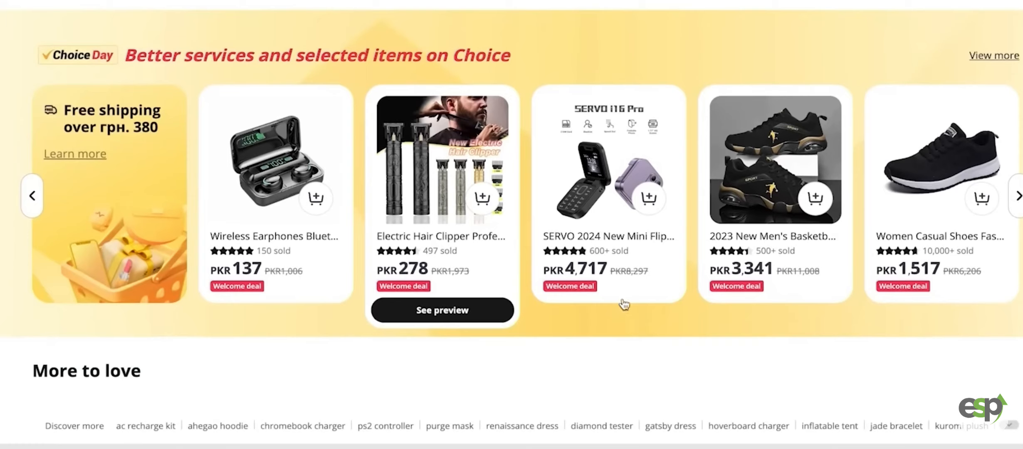
pyautogui.click(928, 241)
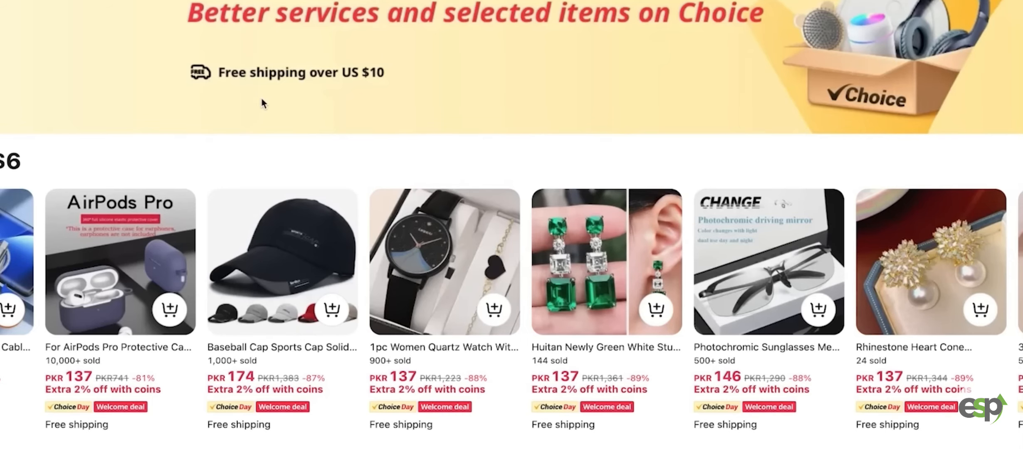
# Step: Browse the Choice deals, open the Women Casual Shoes Fashion listing priced PKR 2,126, and preview its colours and photos
pyautogui.scroll(-12, 419, 321)
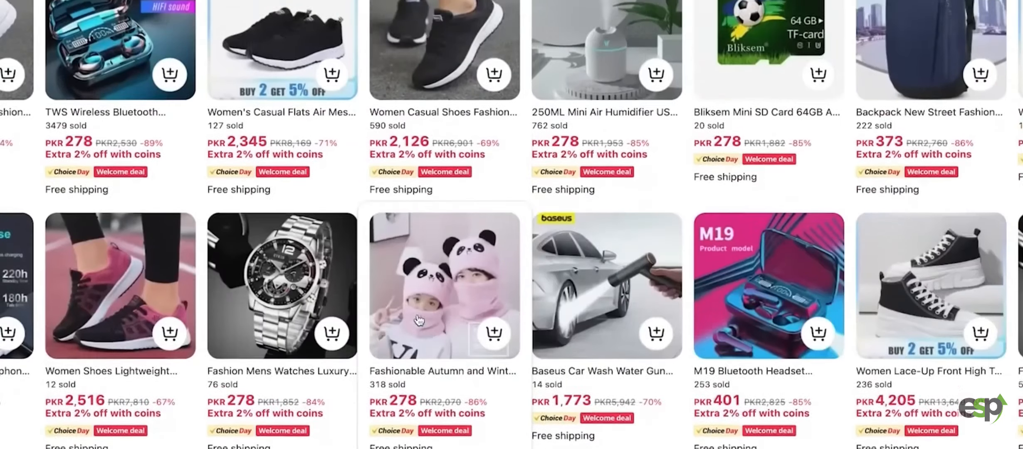
pyautogui.scroll(1, 418, 317)
pyautogui.scroll(-4, 418, 316)
pyautogui.scroll(4, 541, 287)
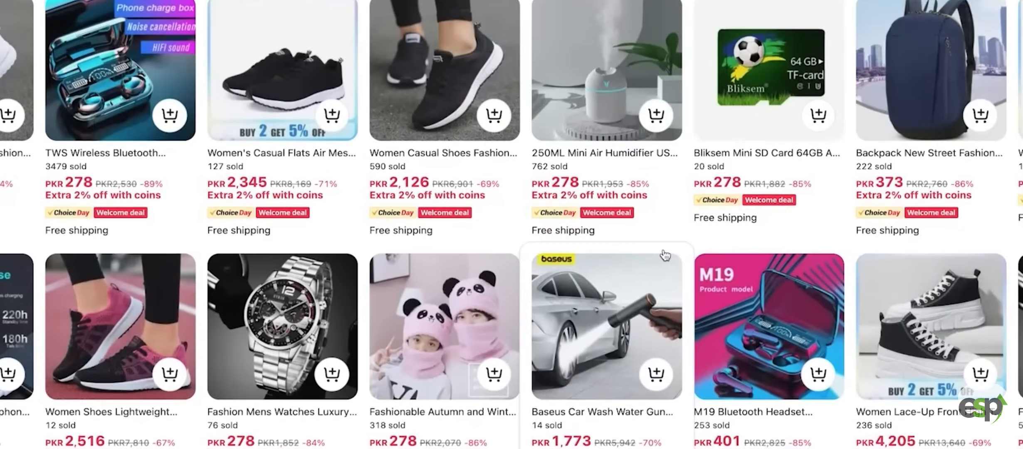
pyautogui.scroll(3, 664, 255)
pyautogui.click(424, 203)
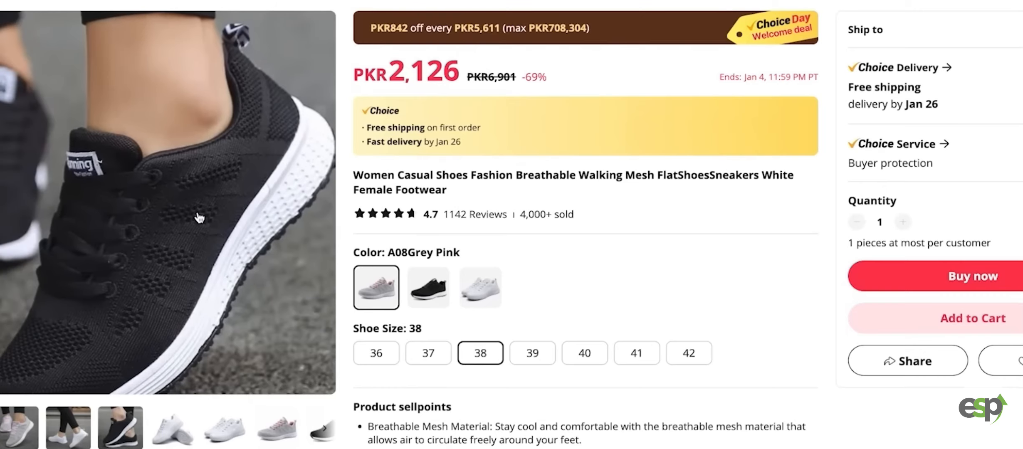
pyautogui.click(431, 292)
pyautogui.click(388, 301)
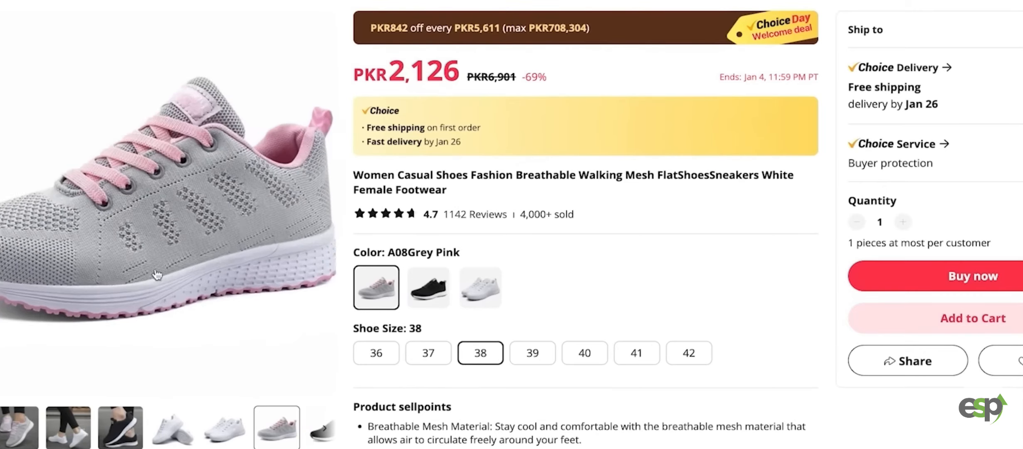
pyautogui.click(11, 439)
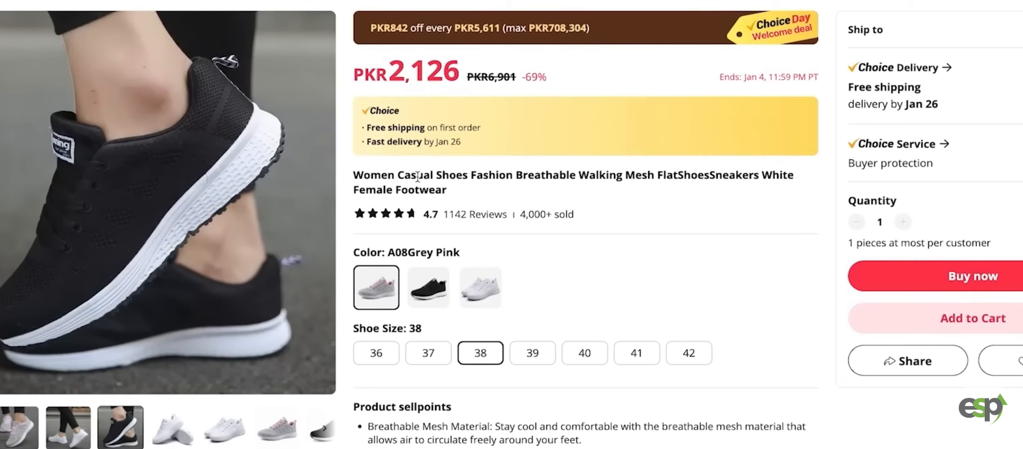
# Step: Copy the shoe listing's full title from AliExpress into the title of the new Shopify product
pyautogui.moveTo(357, 177); pyautogui.dragTo(529, 189)
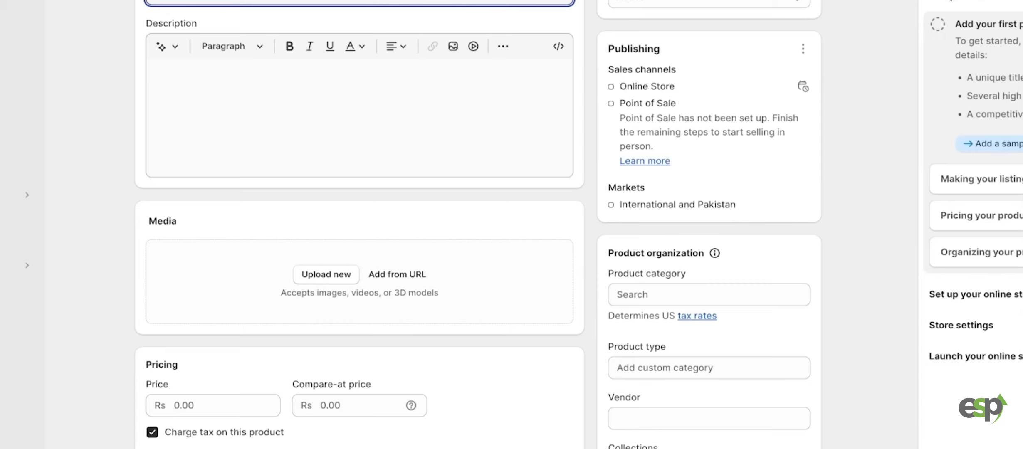
pyautogui.moveTo(333, 1); pyautogui.dragTo(418, 1)
pyautogui.click(375, 0)
pyautogui.click(362, 1)
pyautogui.doubleClick(438, 1)
pyautogui.click(438, 0)
# Step: Copy the three product sellpoints from the AliExpress listing into the Shopify product's description
pyautogui.click(331, 141)
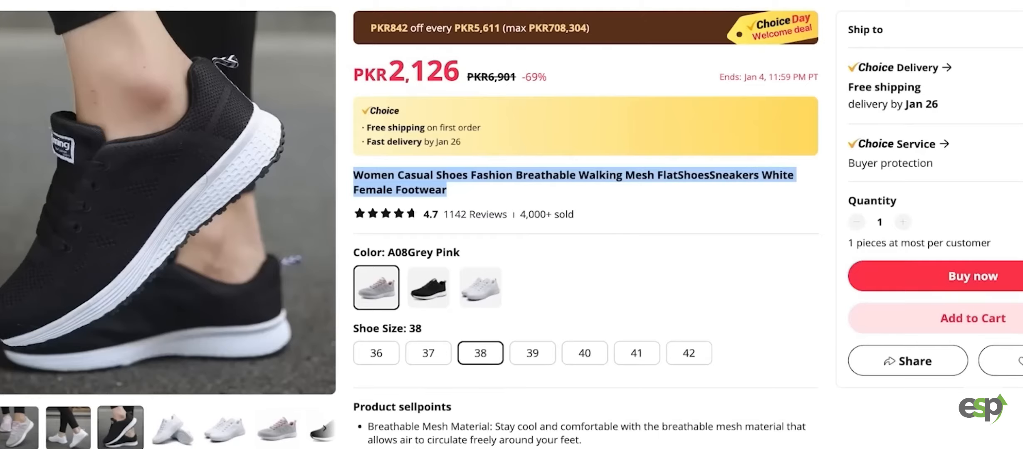
pyautogui.scroll(-5, 483, 183)
pyautogui.scroll(-1, 483, 183)
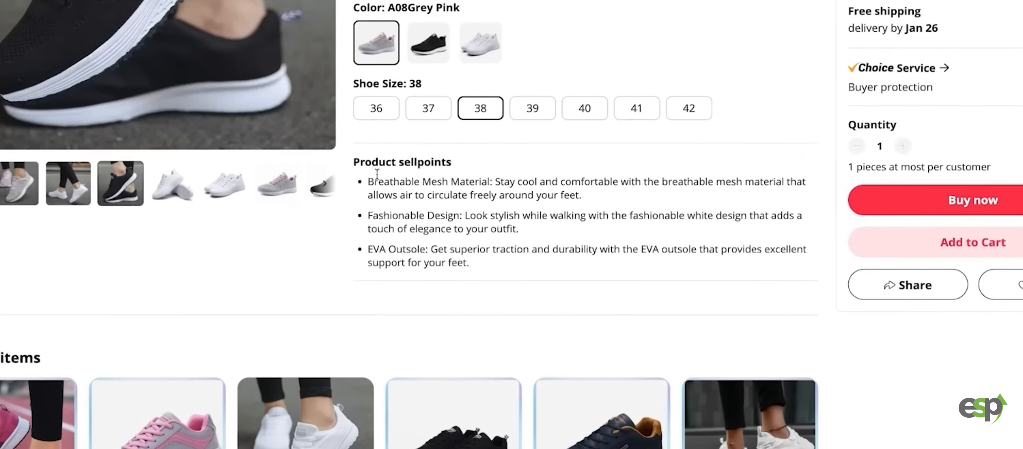
pyautogui.moveTo(368, 182); pyautogui.dragTo(490, 272)
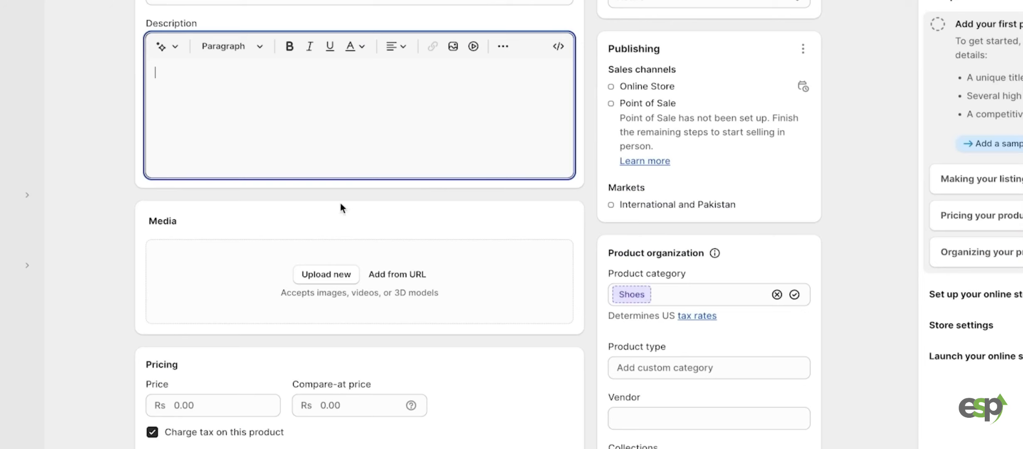
pyautogui.write('Breathable Mesh Material: Stay cool and comfortable with the breathable mesh material that allows air to circulate freely around your feet. Fashionable Design: Look stylish while walking with the fashionable white design that adds a touch of elegance to your outfit. EVA Outsole: Get superior traction and durability with the EVA outsole that provides excellent support for your feet.')
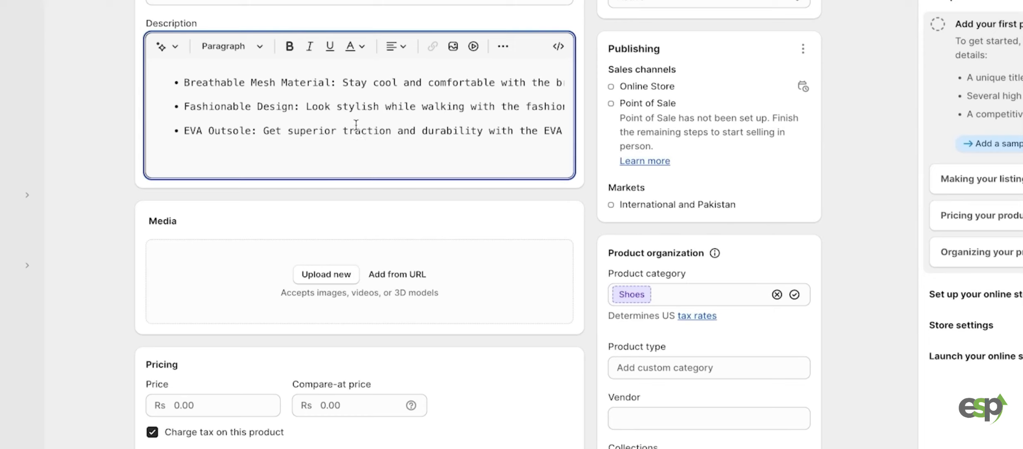
pyautogui.click(224, 44)
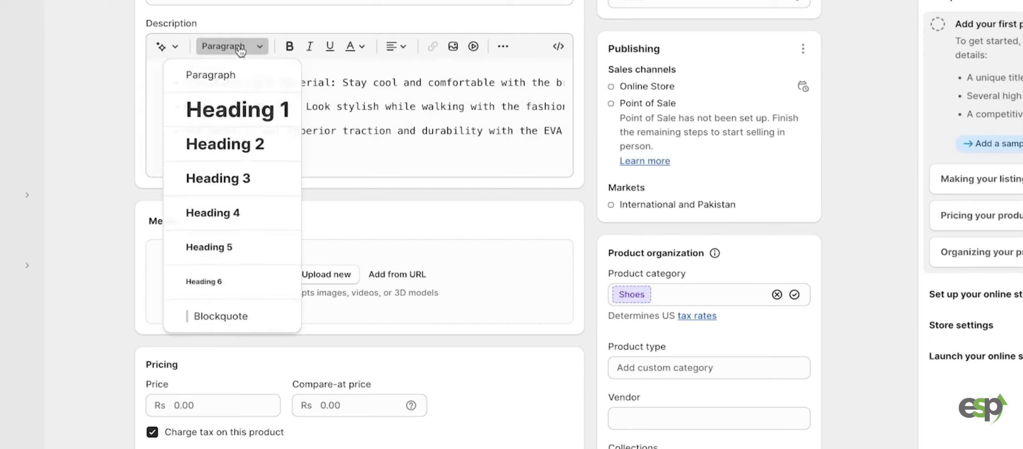
pyautogui.click(376, 107)
pyautogui.click(414, 118)
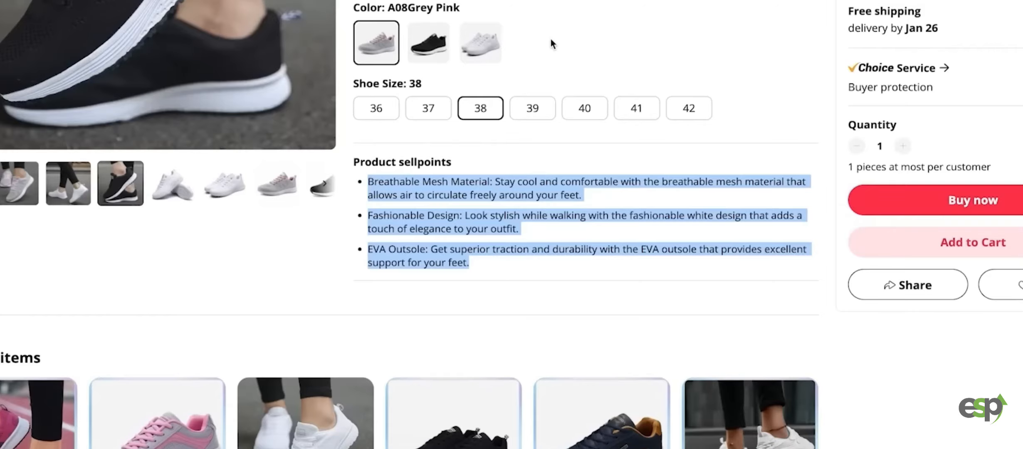
# Step: Look through the listing's photos and upload the shoe images, including 1.png and 2.png, to the Shopify product's media
pyautogui.scroll(5, 549, 38)
pyautogui.moveTo(5, 412)
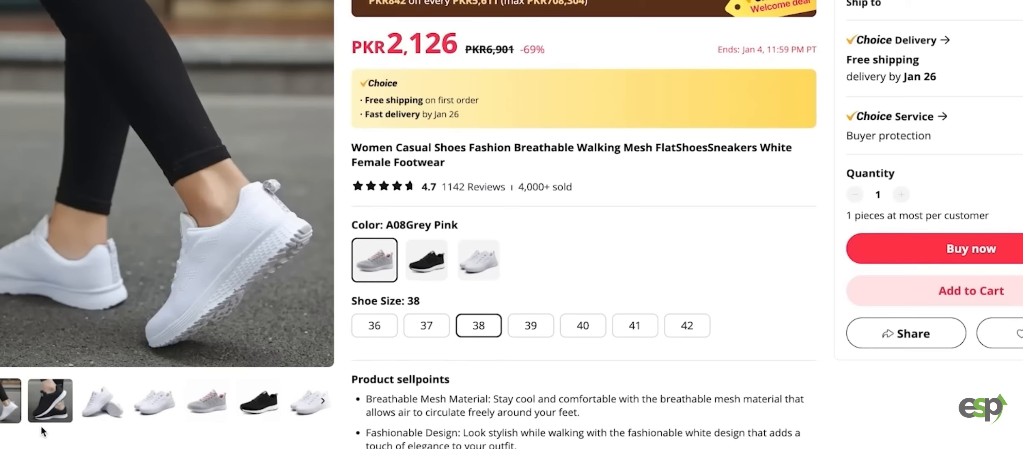
pyautogui.moveTo(47, 403)
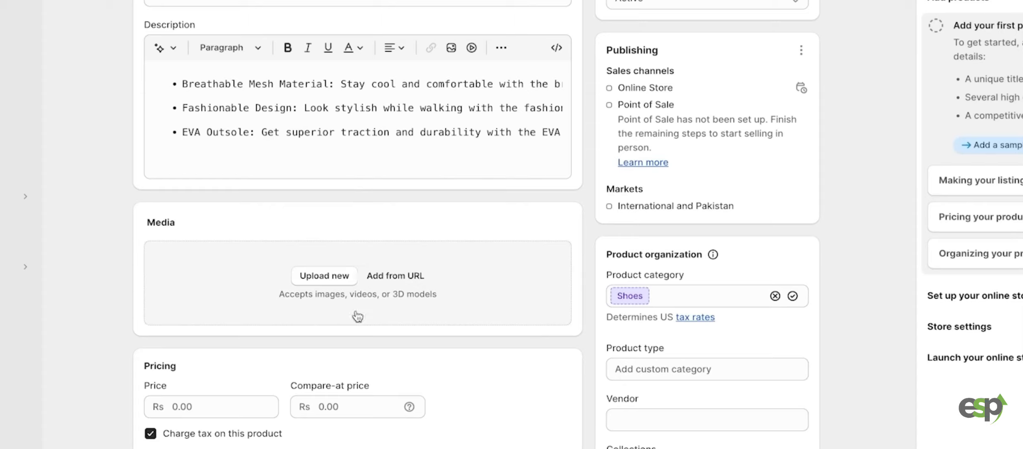
pyautogui.click(316, 277)
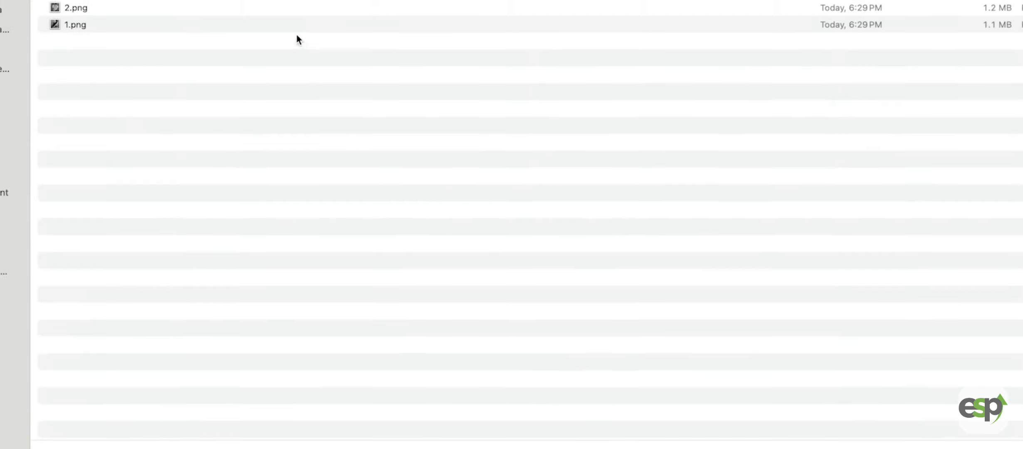
pyautogui.click(77, 29)
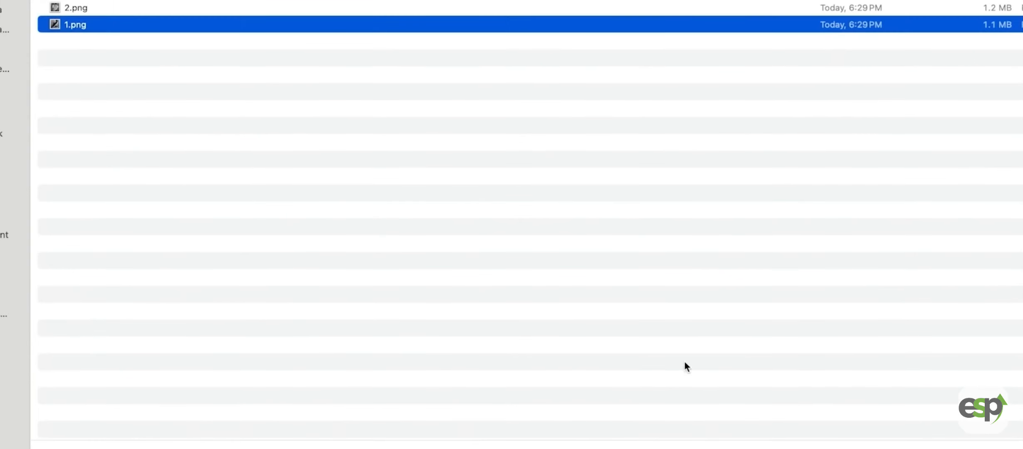
pyautogui.press('Return')
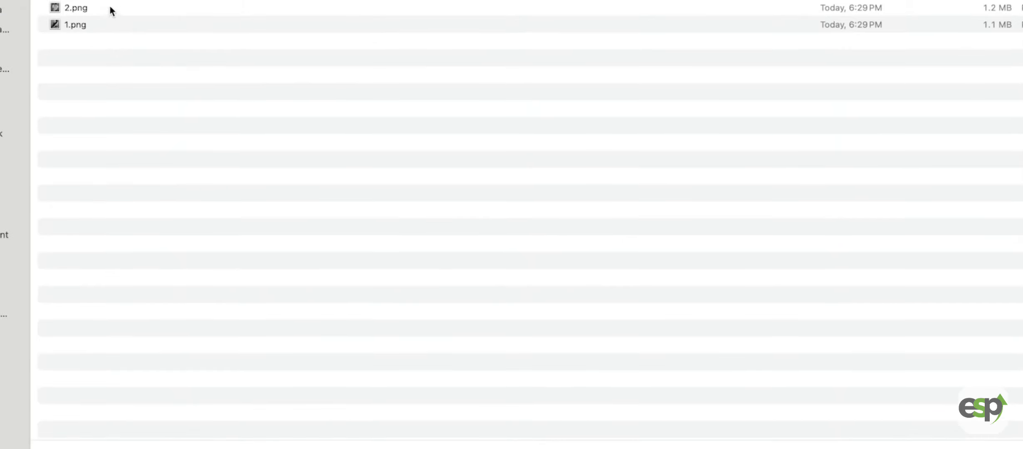
pyautogui.click(111, 11)
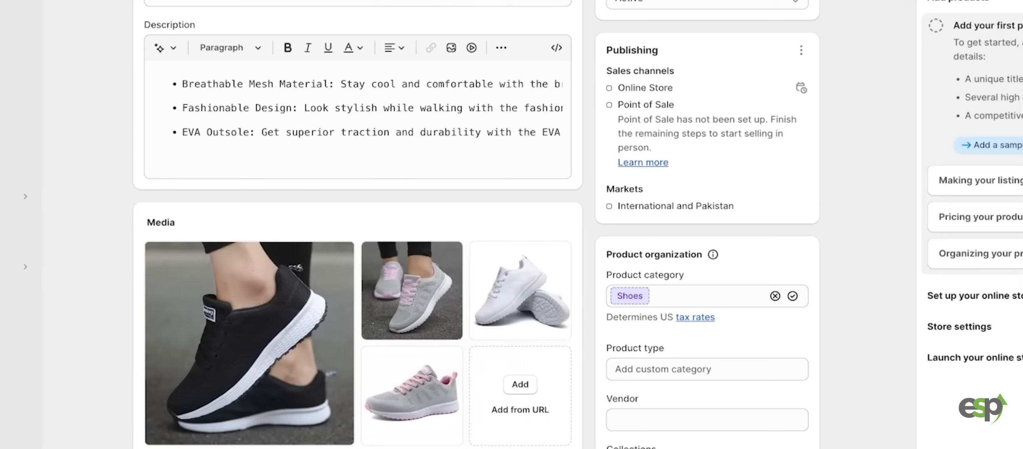
# Step: Check the supplier's listing price and set the Shopify product's selling price to Rs 4,900
pyautogui.scroll(-5, 166, 237)
pyautogui.click(196, 286)
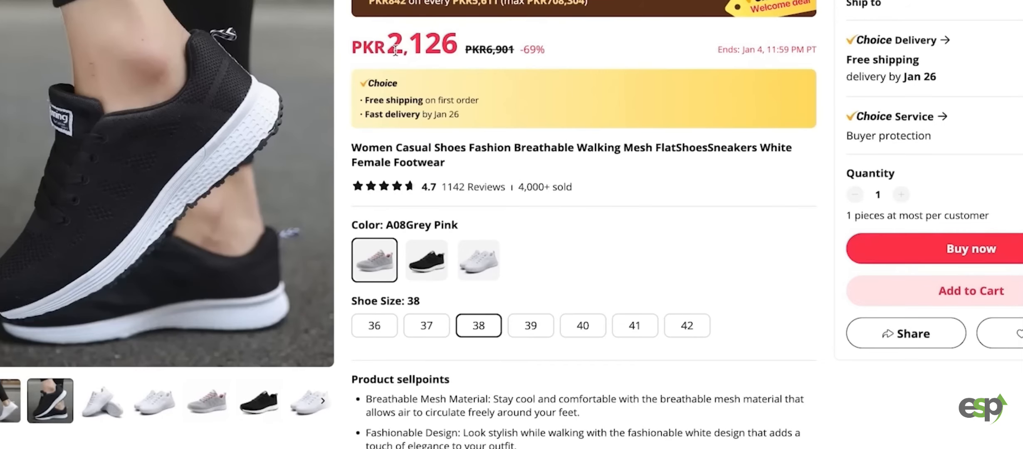
pyautogui.moveTo(395, 50); pyautogui.dragTo(458, 49)
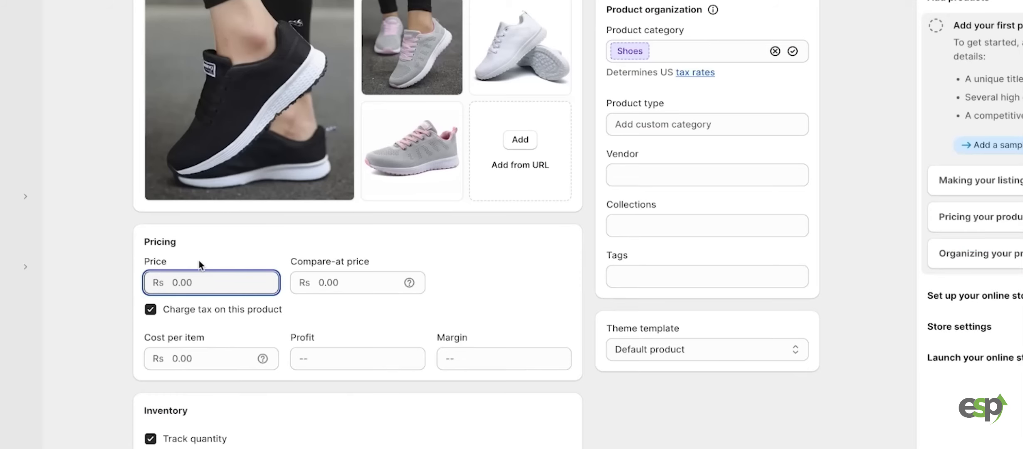
pyautogui.write('4900')
pyautogui.press('BackSpace')
pyautogui.press('BackSpace')
pyautogui.write('00')
pyautogui.scroll(-1, 343, 326)
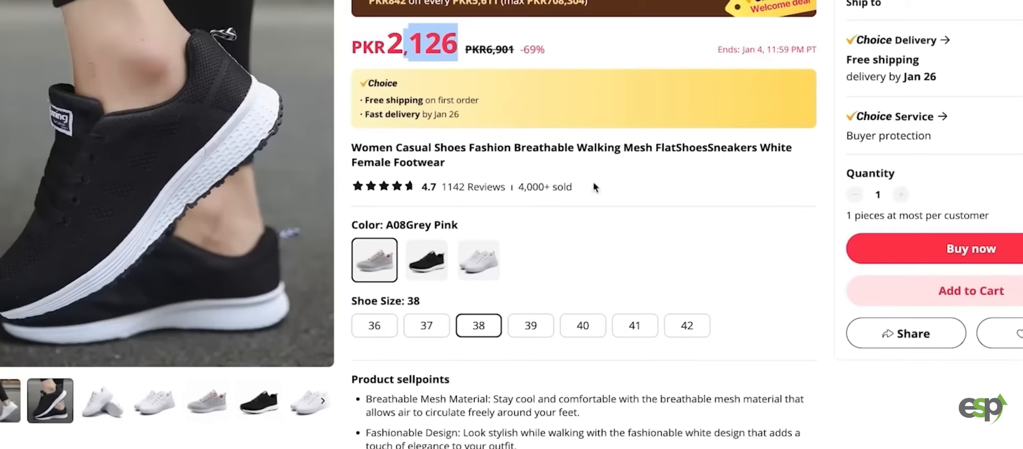
pyautogui.scroll(-2, 629, 268)
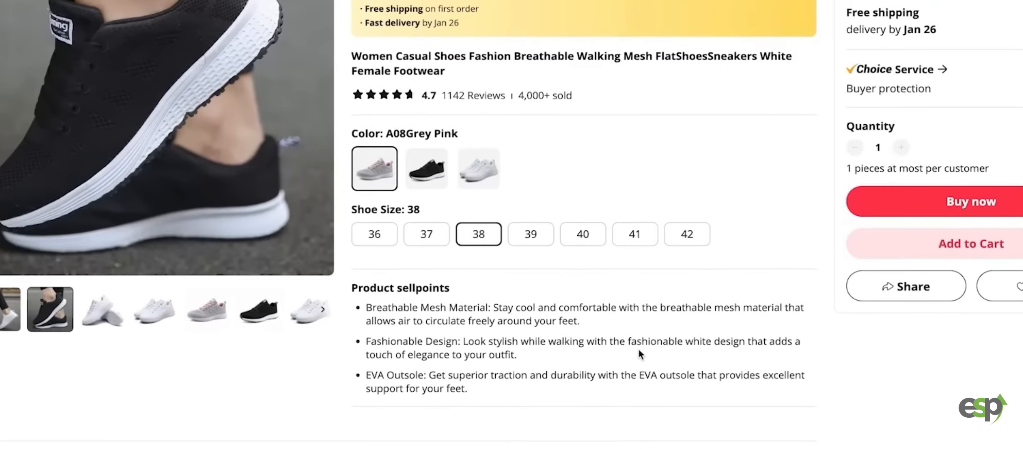
pyautogui.scroll(2, 638, 347)
pyautogui.scroll(1, 639, 350)
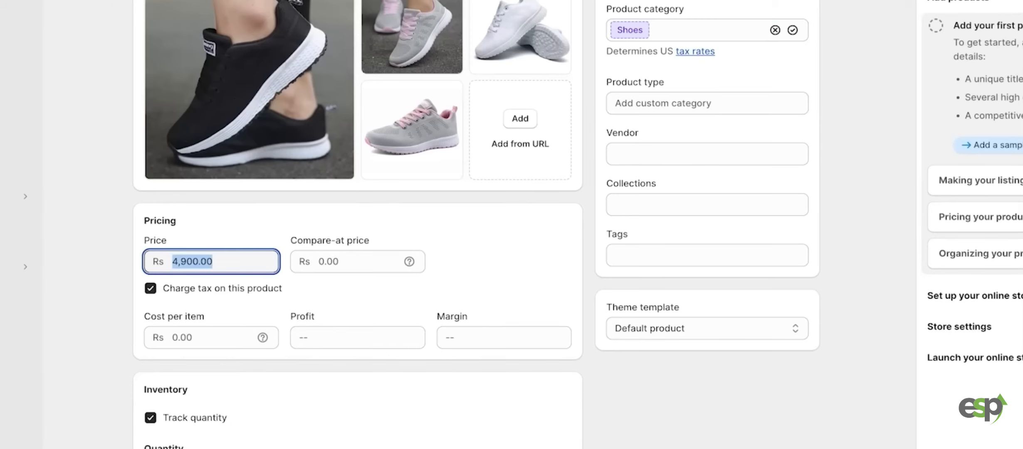
pyautogui.click(232, 261)
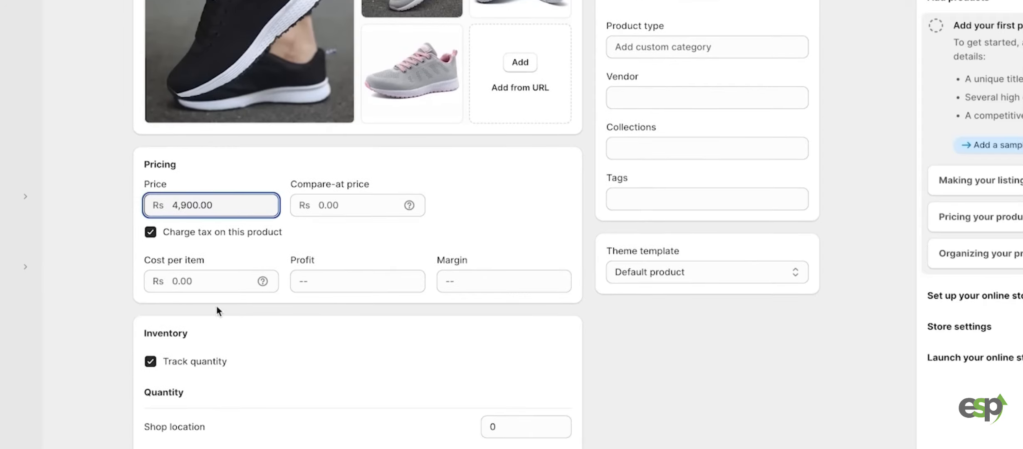
# Step: Copy the supplier's price of 2,126 into the product's cost per item and review the calculated profit
pyautogui.click(222, 286)
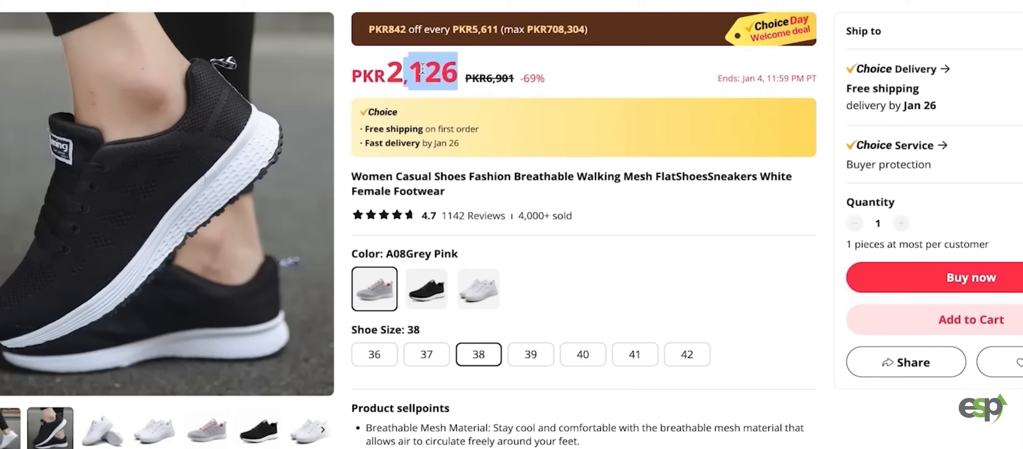
pyautogui.moveTo(388, 70); pyautogui.dragTo(458, 79)
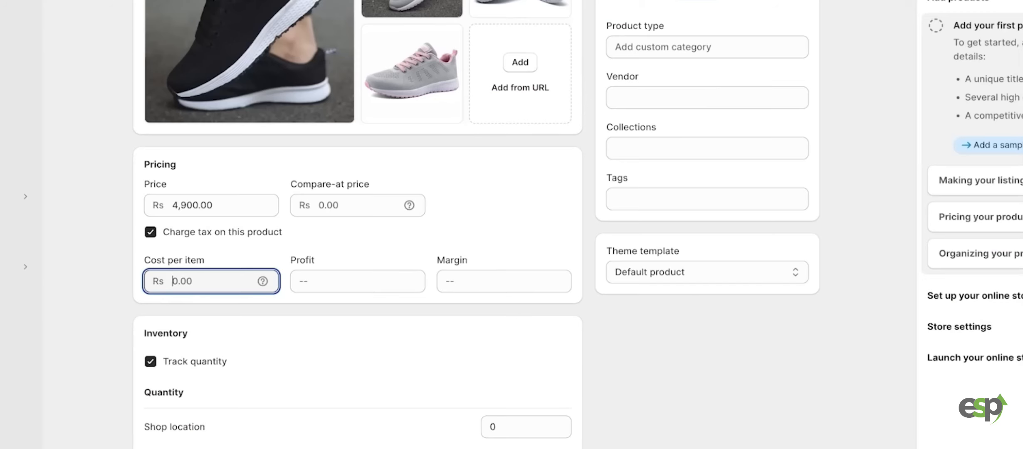
pyautogui.write('2,126')
pyautogui.click(498, 279)
pyautogui.click(479, 229)
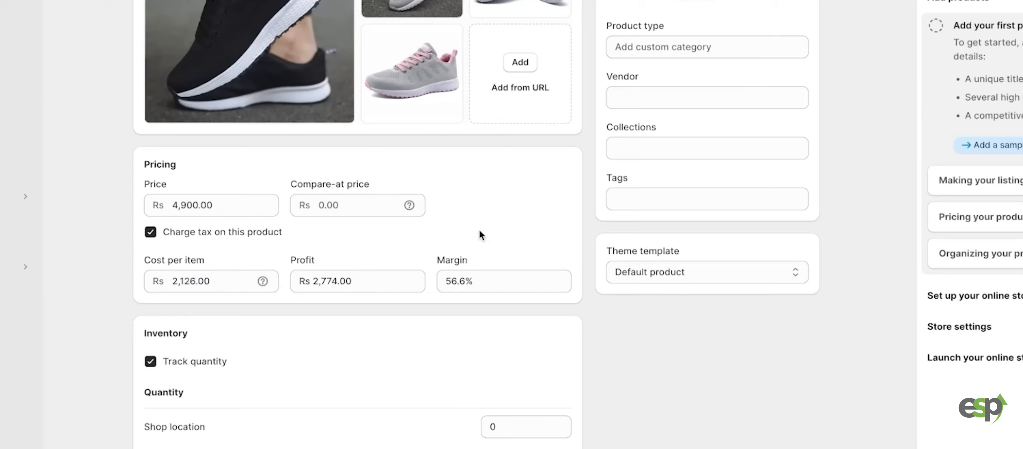
pyautogui.click(376, 286)
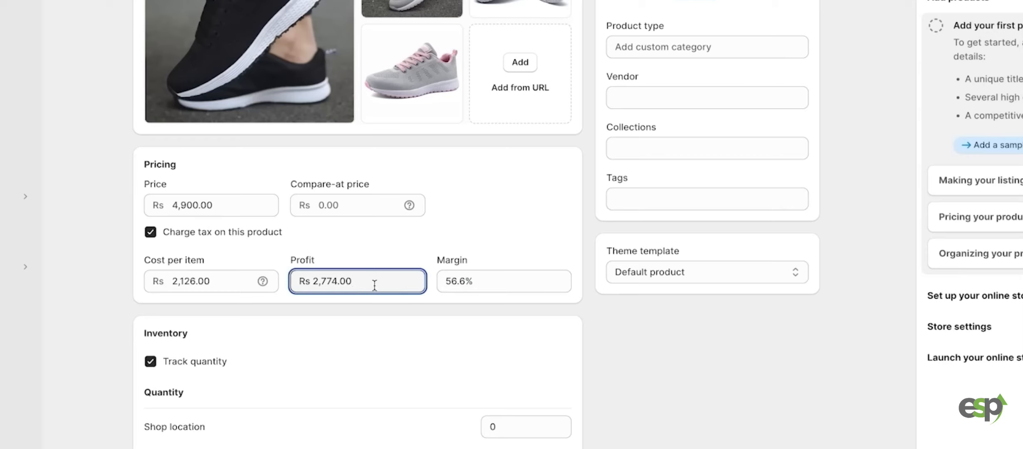
pyautogui.click(210, 203)
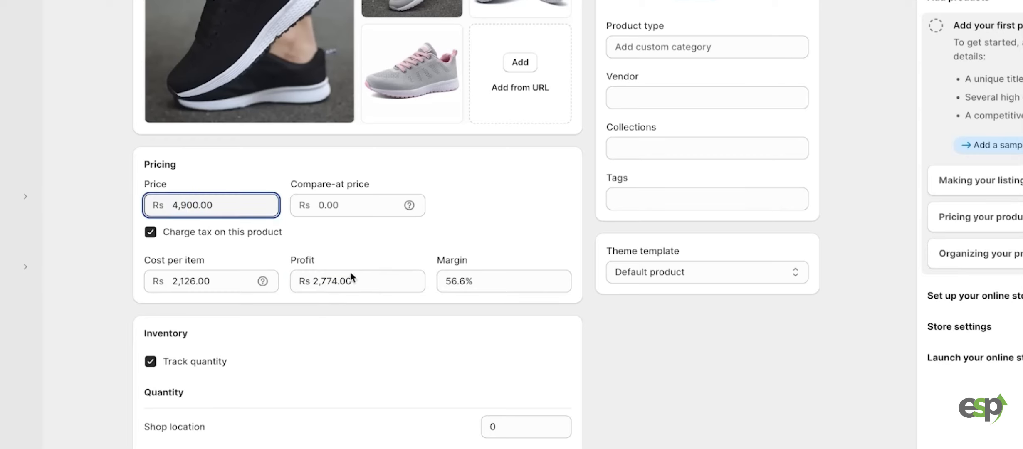
pyautogui.moveTo(361, 285); pyautogui.dragTo(300, 285)
# Step: Set the shop location's inventory quantity to 1 and allow selling to continue when out of stock
pyautogui.scroll(-1, 610, 387)
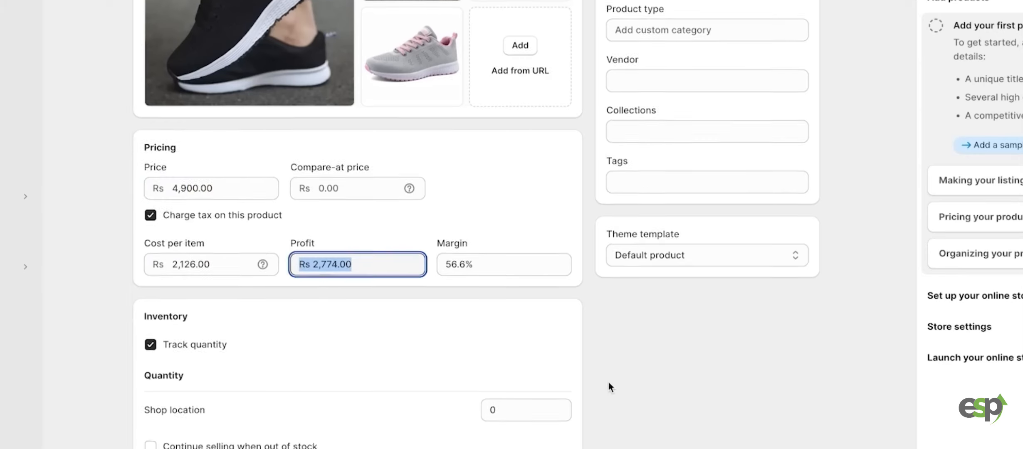
pyautogui.scroll(-4, 610, 387)
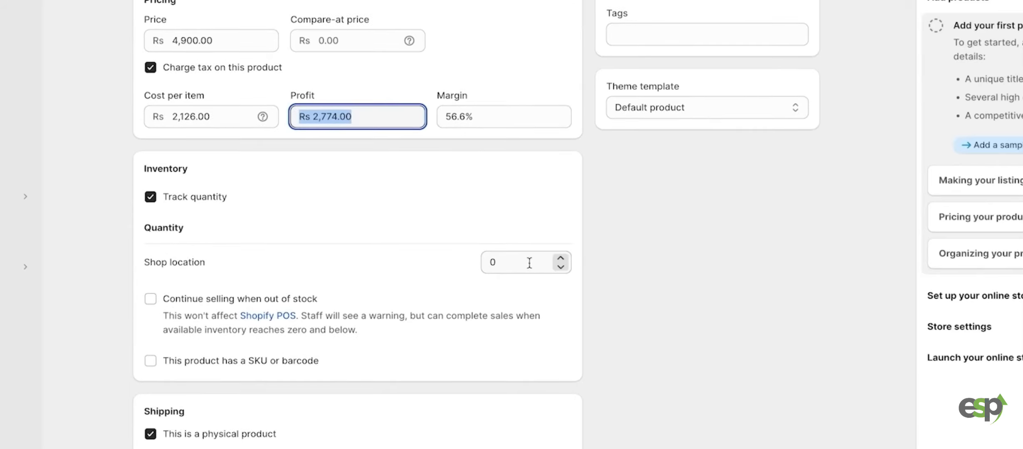
pyautogui.click(530, 262)
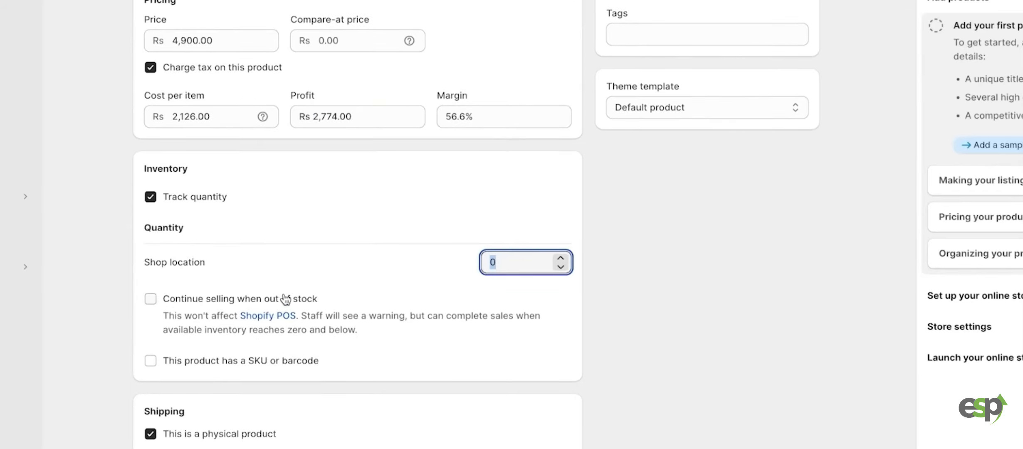
pyautogui.click(562, 263)
pyautogui.click(562, 258)
pyautogui.click(153, 303)
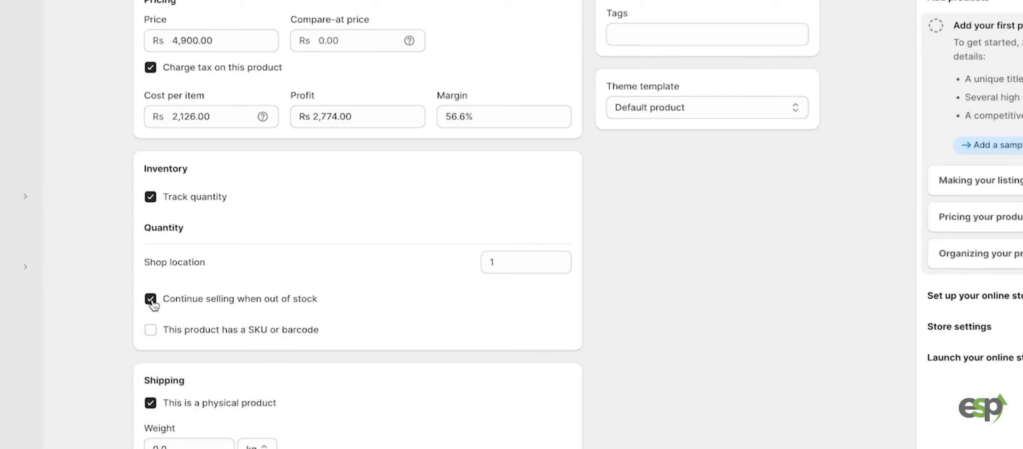